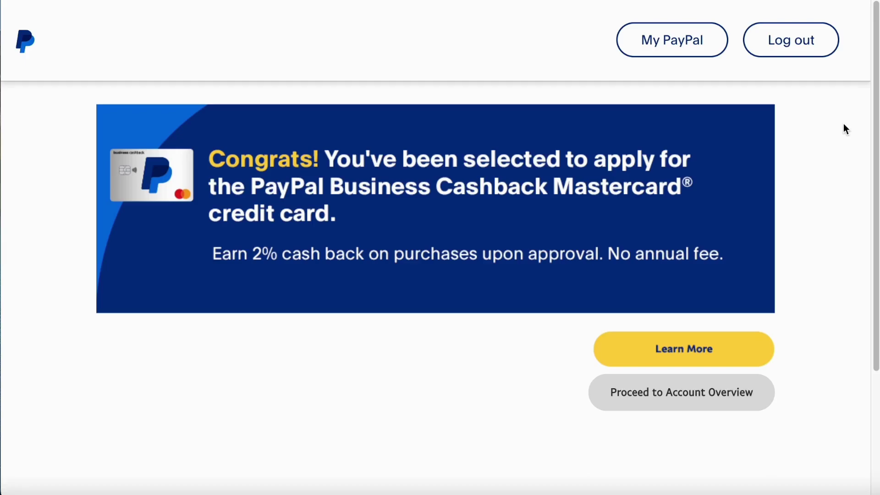
Step: Go past the Business Cashback Mastercard offer to the My PayPal business dashboard
click(641, 49)
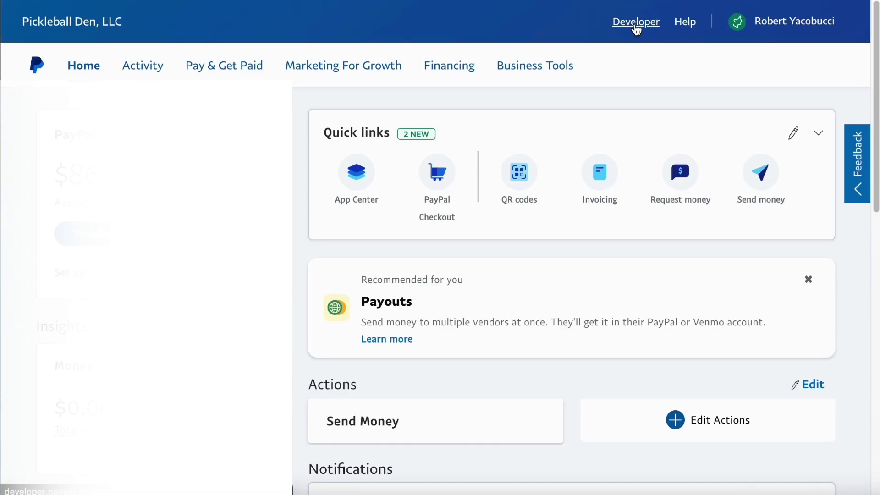
Step: Open the Developer Dashboard's Apps & Credentials page in Live mode
click(636, 28)
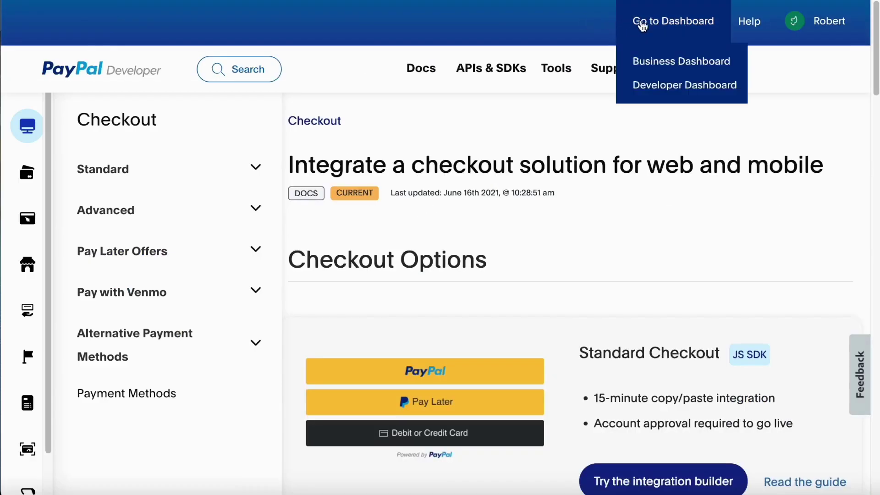
mouse_move(673, 20)
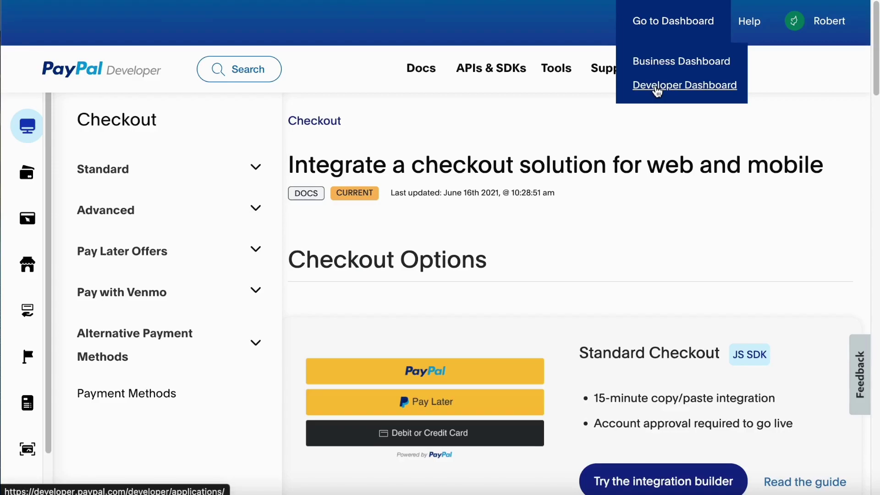
click(657, 90)
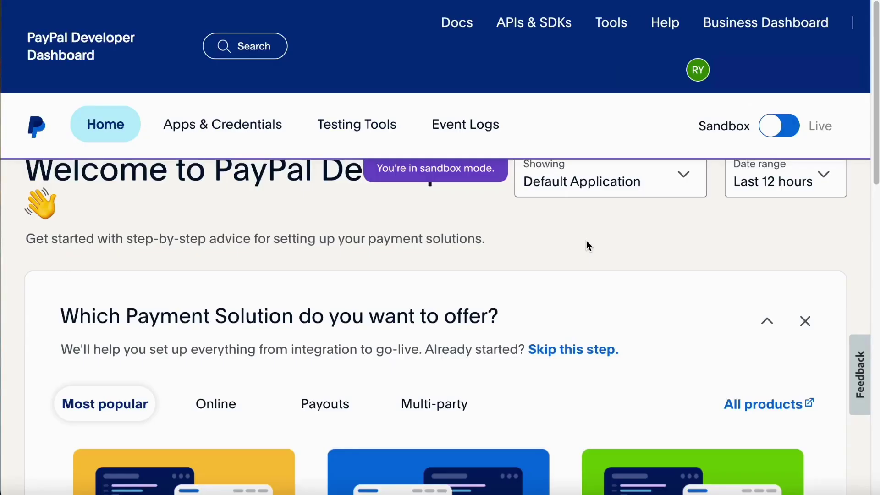
click(273, 141)
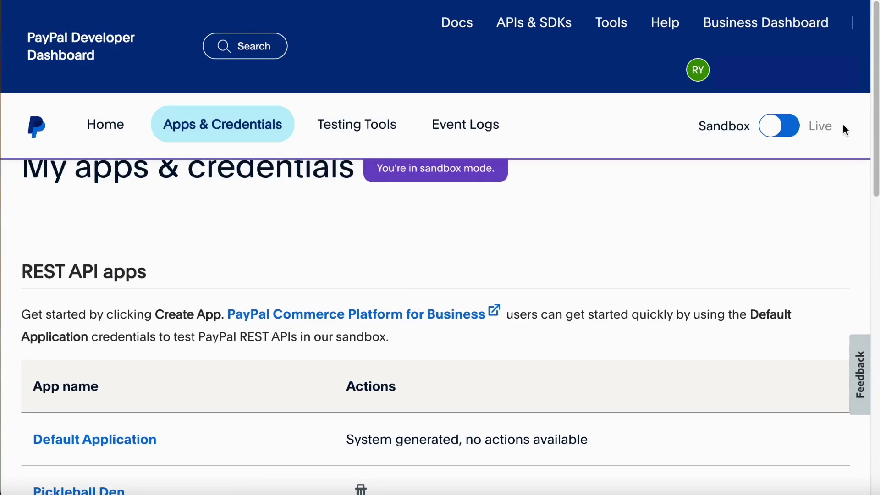
click(779, 129)
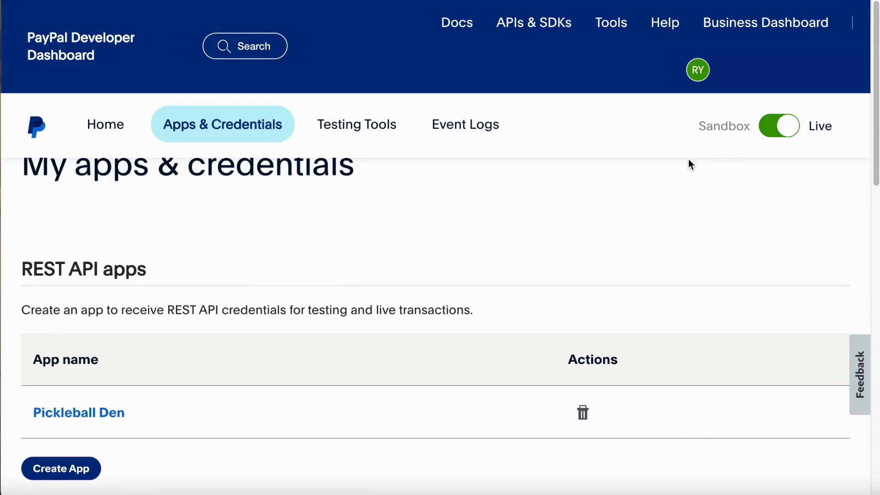
scroll(690, 164, down, 1)
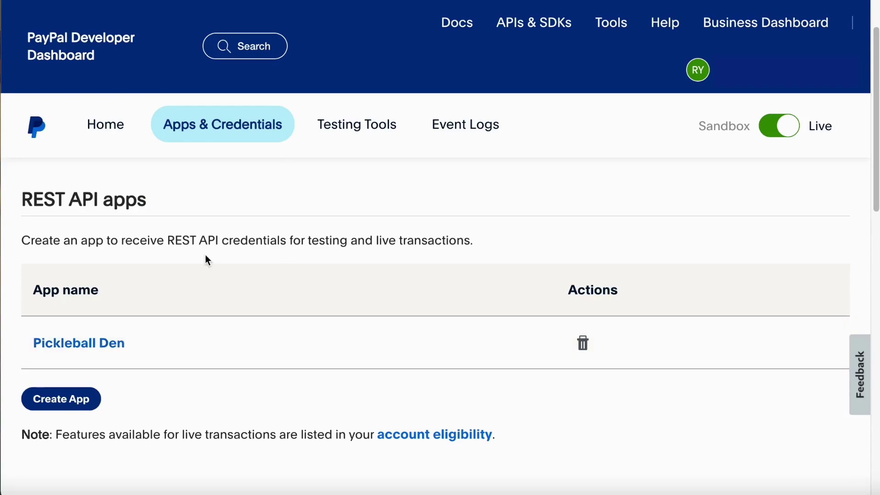
Step: Create a live REST app named 'Test' to get its client ID
click(73, 400)
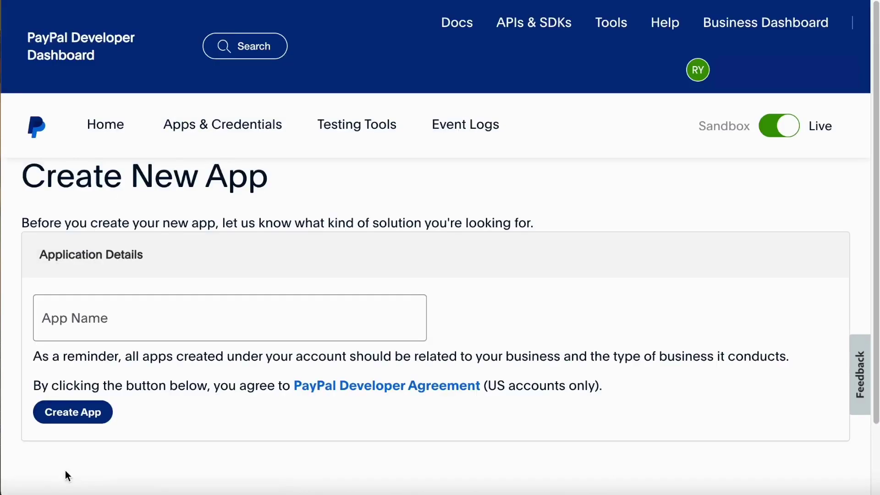
click(88, 321)
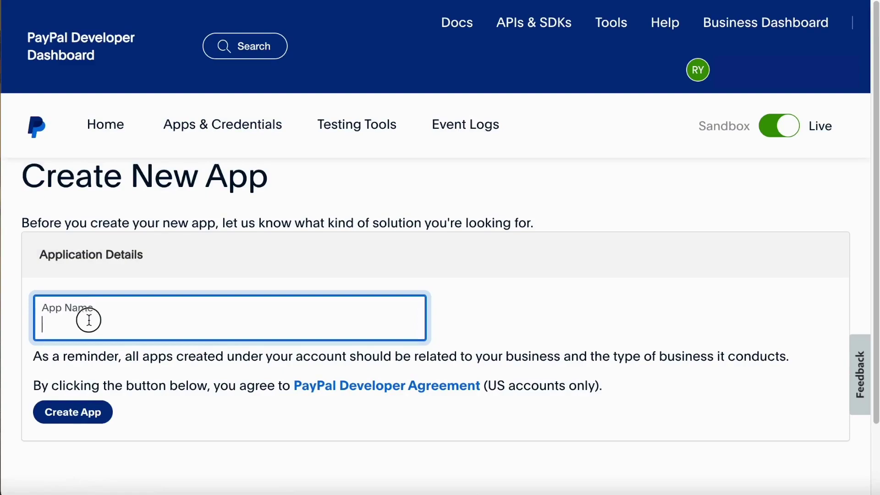
text(Test)
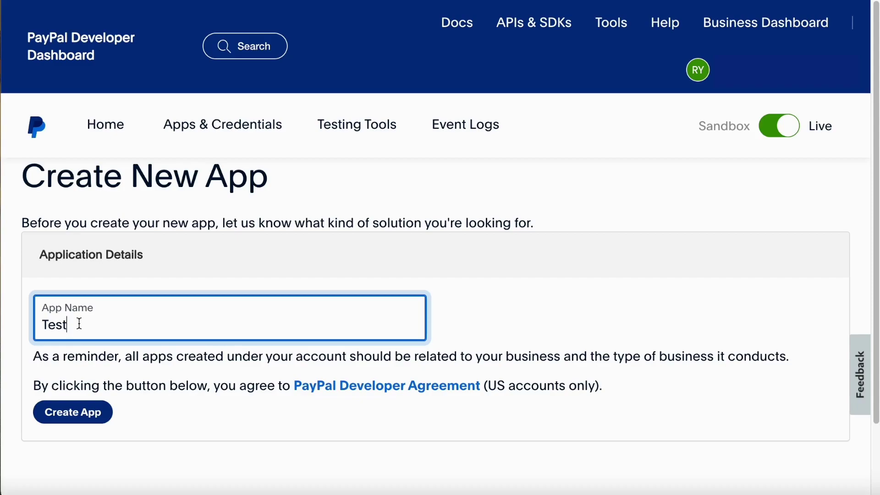
click(75, 415)
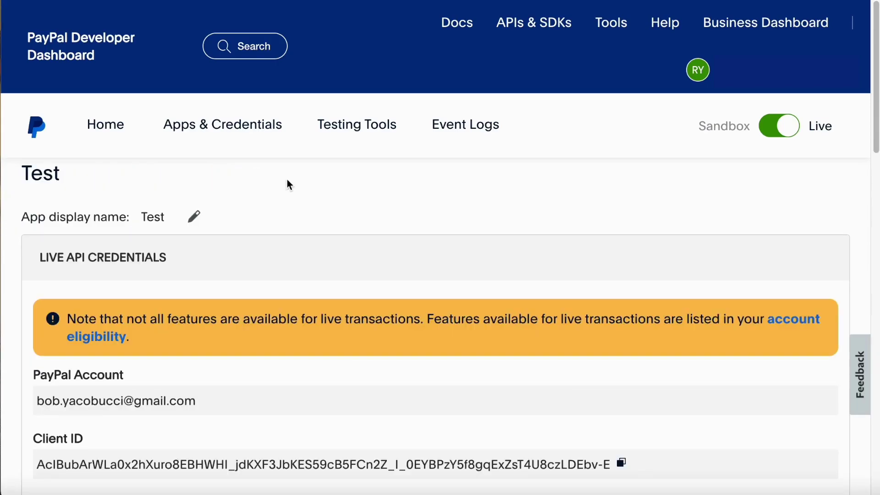
scroll(287, 185, down, 2)
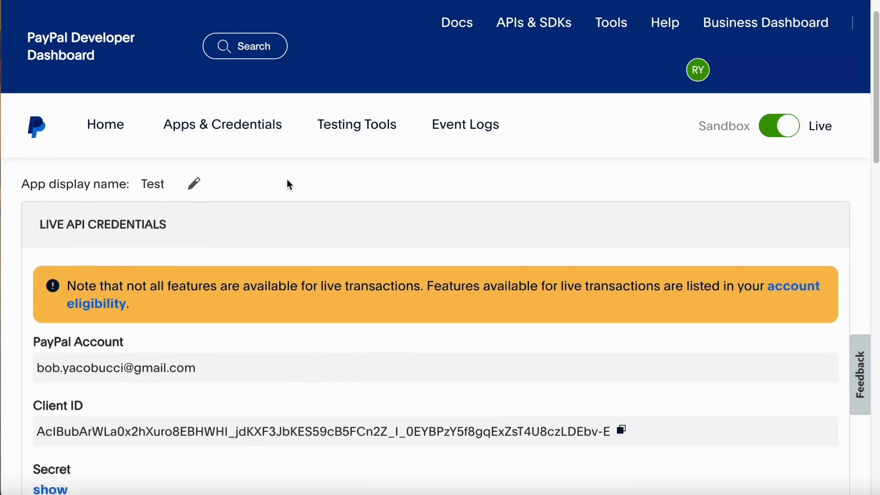
scroll(287, 184, down, 3)
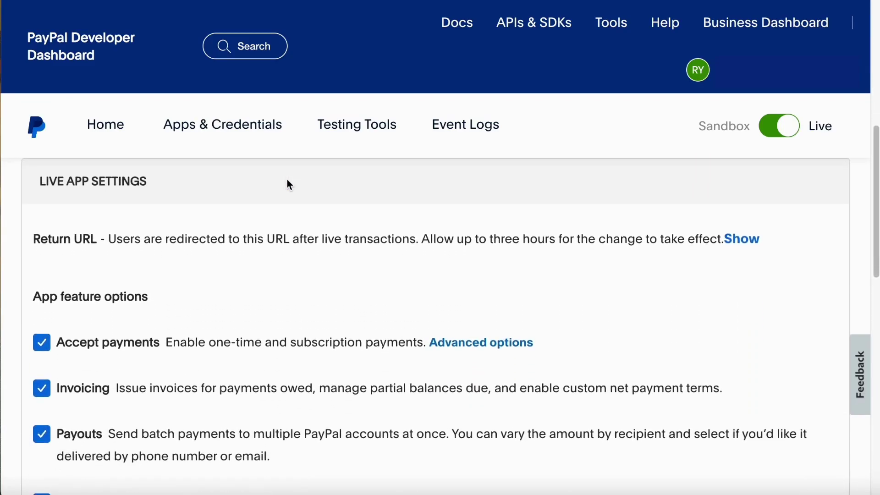
scroll(286, 184, down, 1)
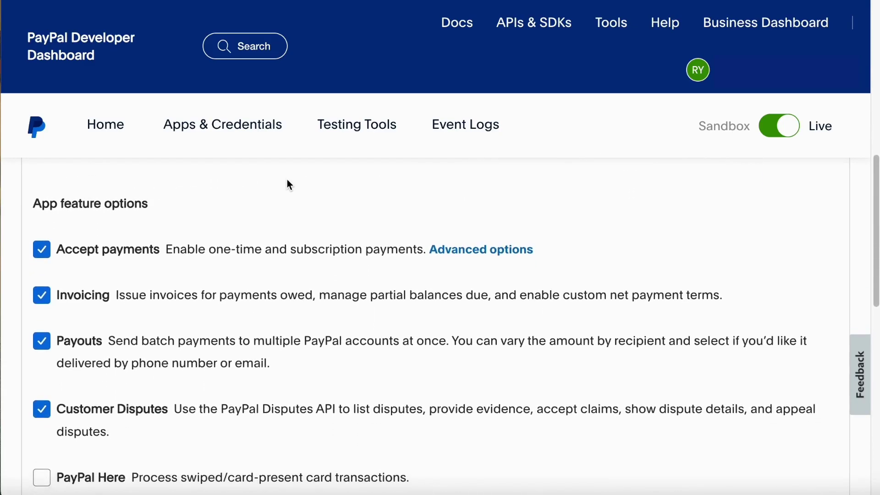
Step: Disable Invoicing, Payouts and Customer Disputes for the Test app, then save and confirm
click(41, 295)
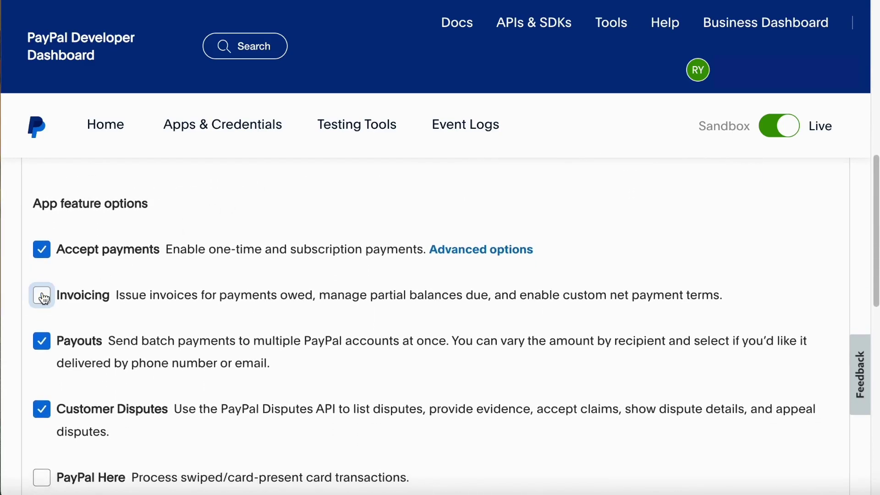
click(42, 341)
click(41, 410)
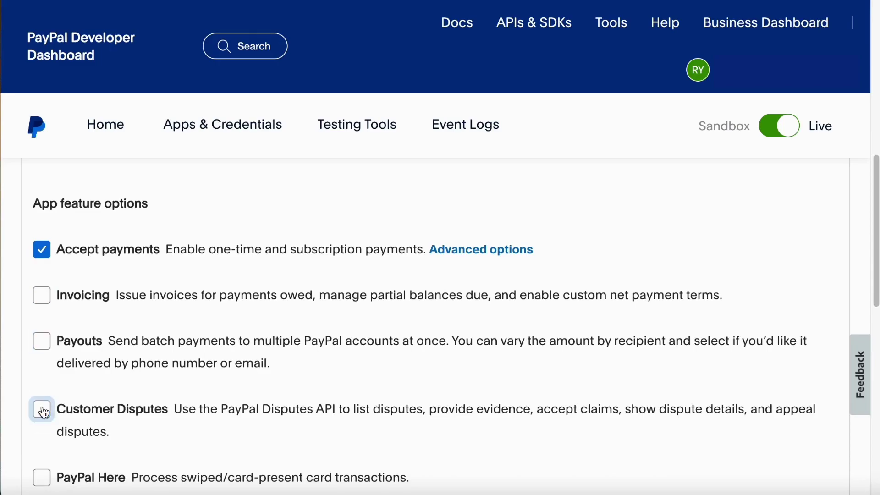
scroll(42, 411, down, 1)
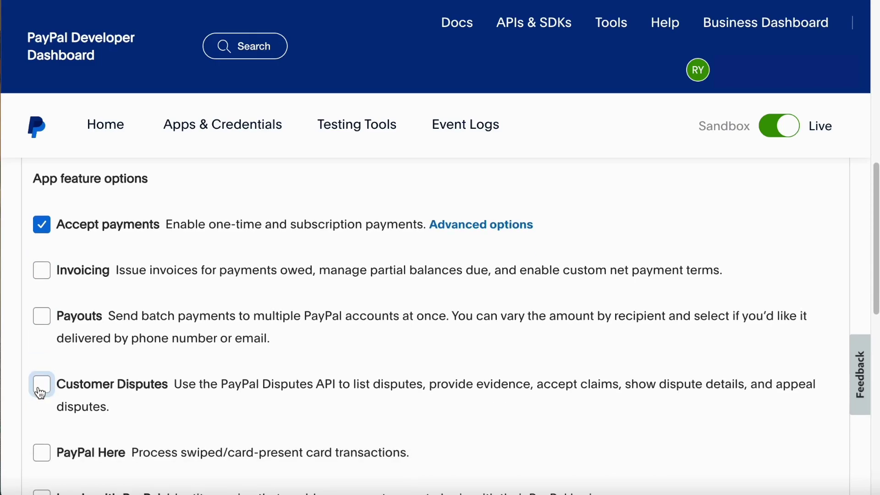
scroll(39, 389, down, 3)
scroll(39, 387, down, 2)
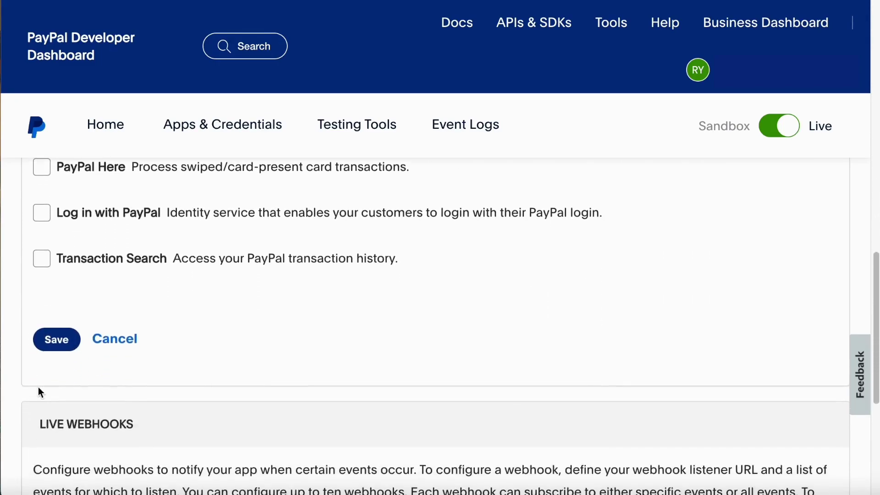
click(44, 346)
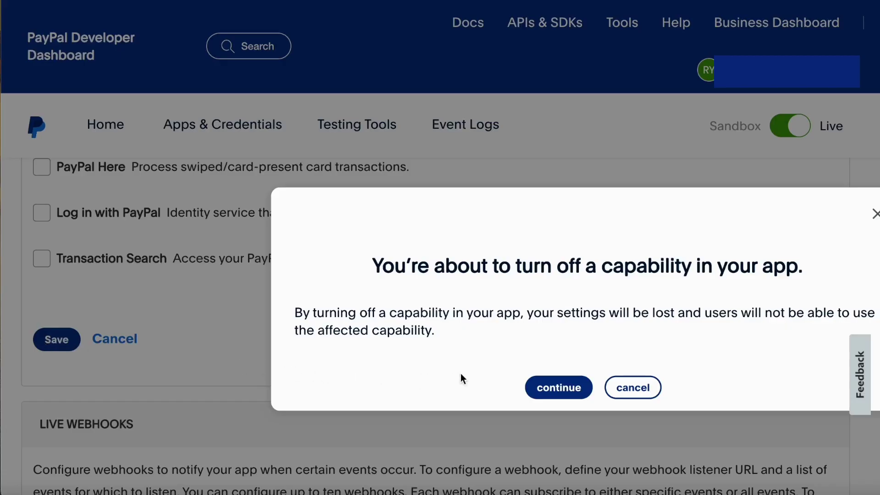
click(534, 387)
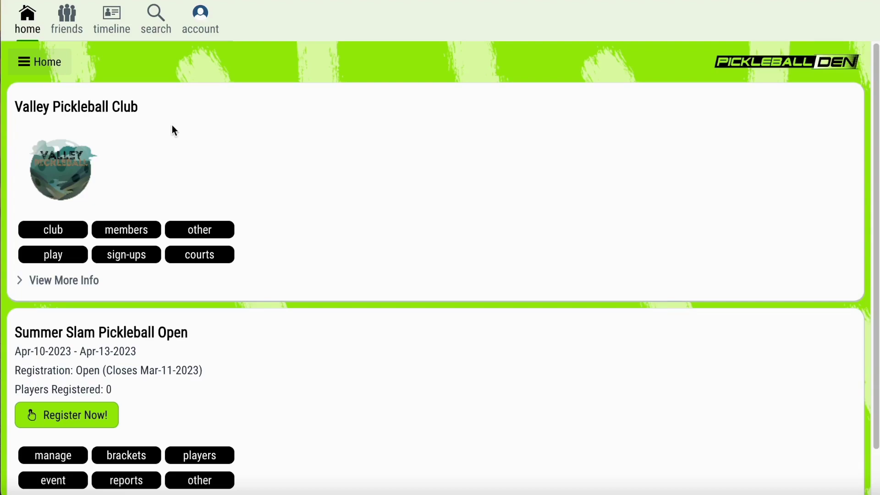
Step: Set the credit card vendor in the club's Advanced Settings to PayPal
click(60, 232)
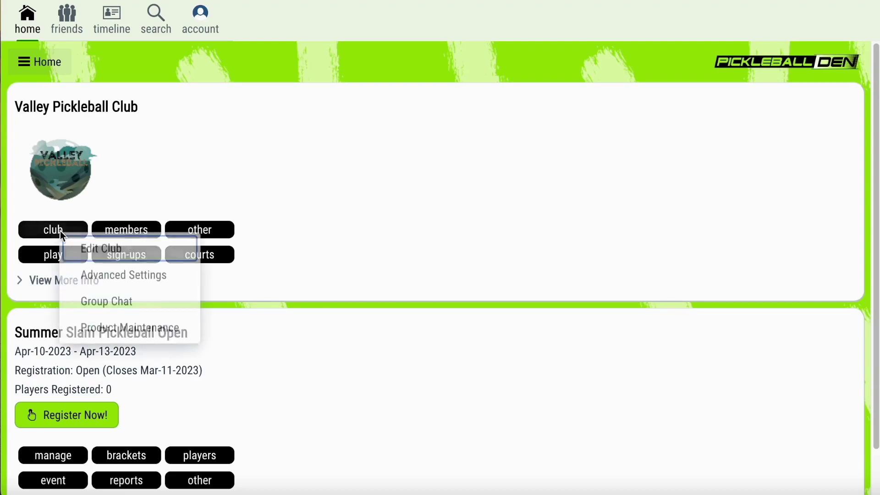
click(105, 275)
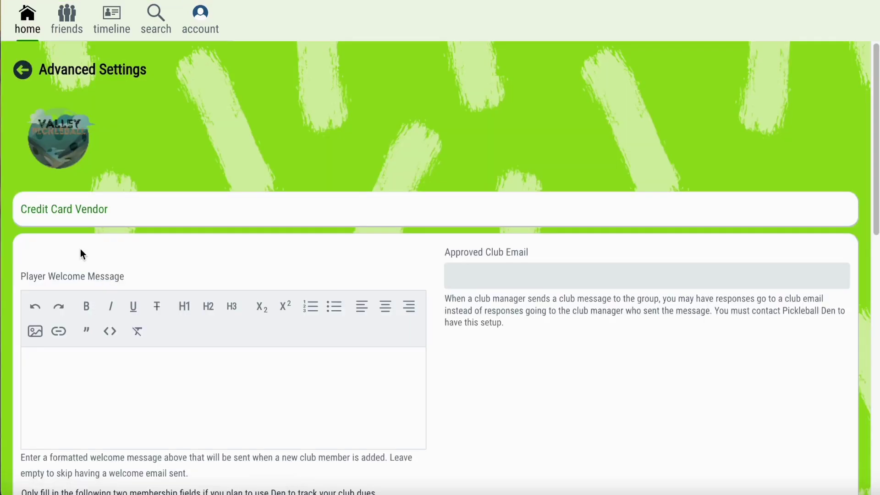
click(64, 220)
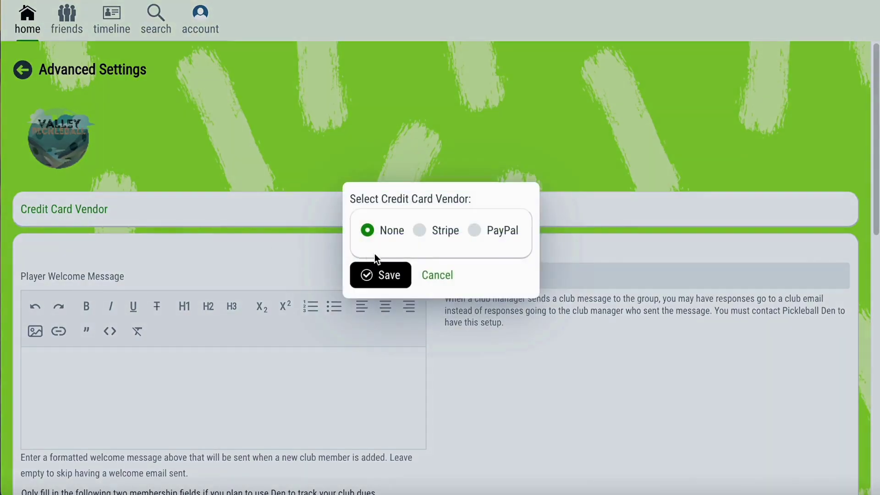
click(476, 230)
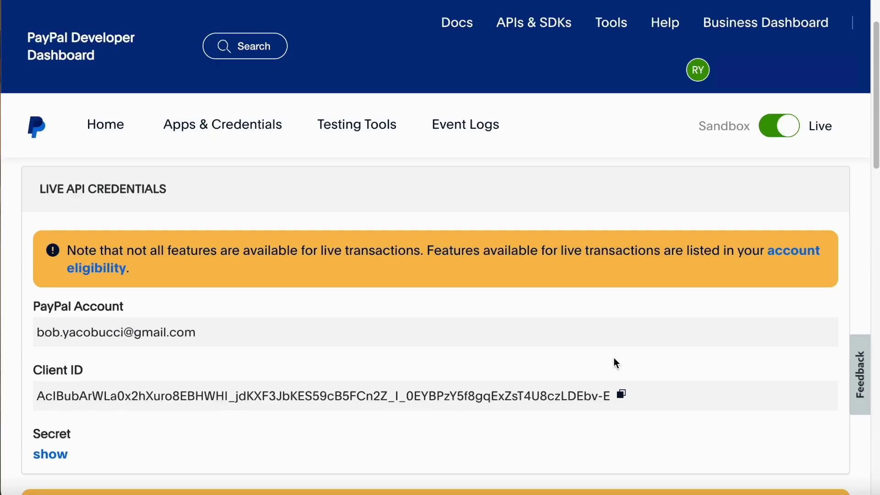
Step: Paste the Test app's live client ID into the Live Client Id field
click(622, 396)
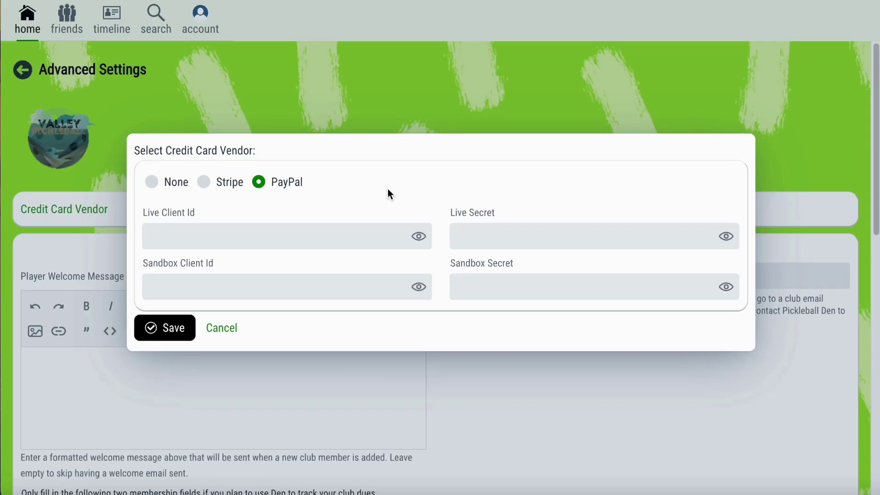
click(327, 238)
key(ctrl+v)
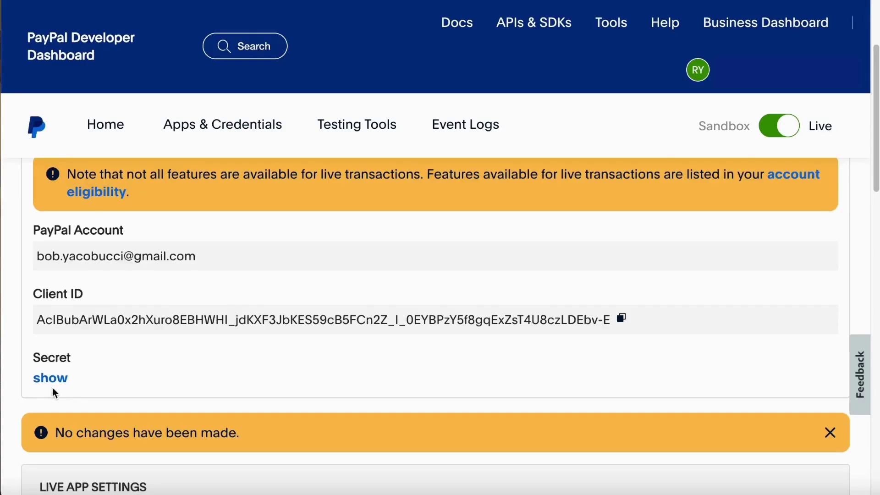
Step: Paste the live secret into the Live Secret field and save the PayPal vendor
click(51, 387)
scroll(50, 232, down, 2)
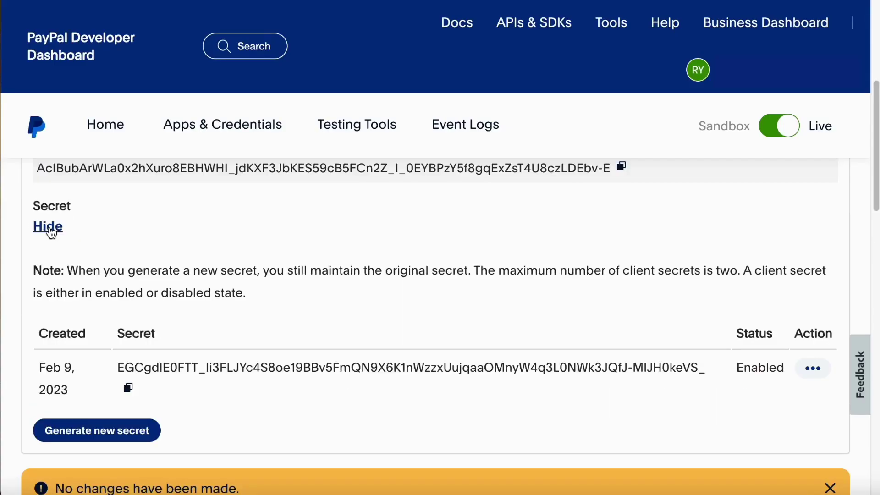
click(128, 388)
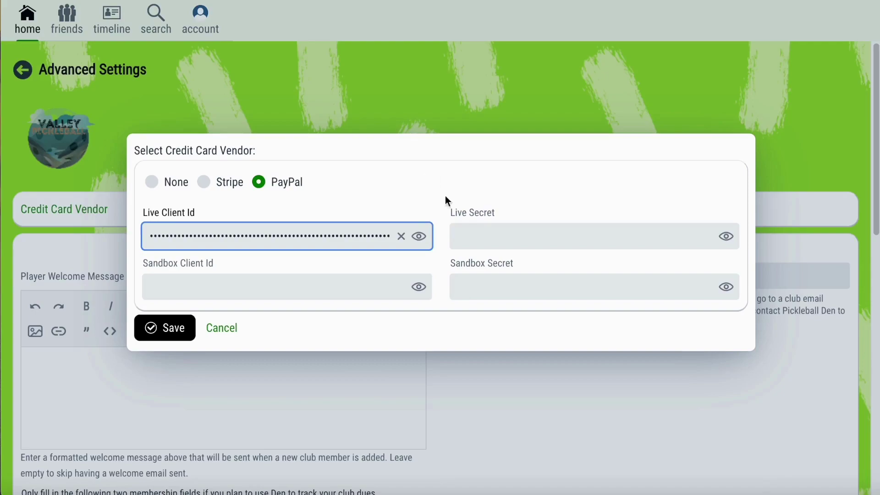
click(488, 233)
key(ctrl+v)
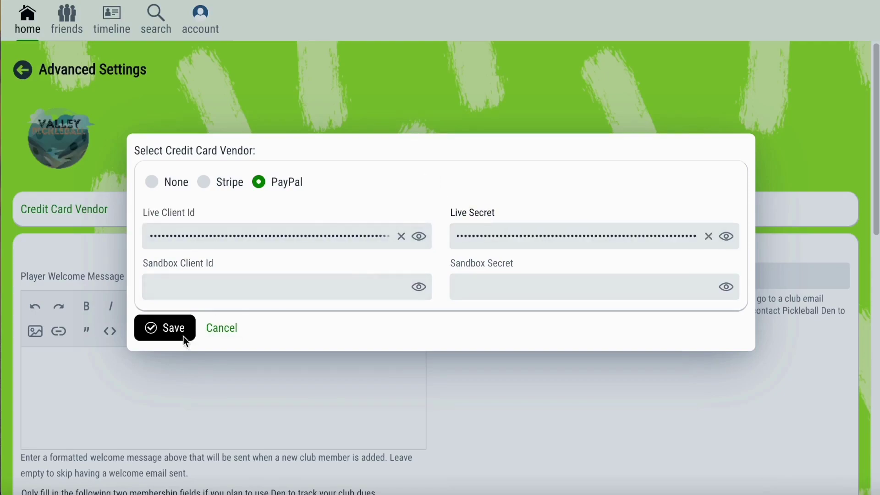
click(171, 335)
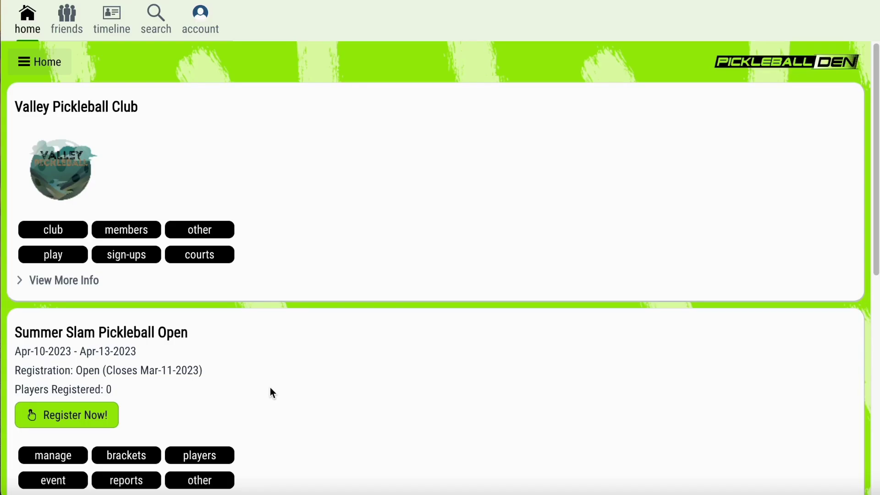
Step: Open the tournament management options and bring up the Coach Shae coach listing
click(67, 457)
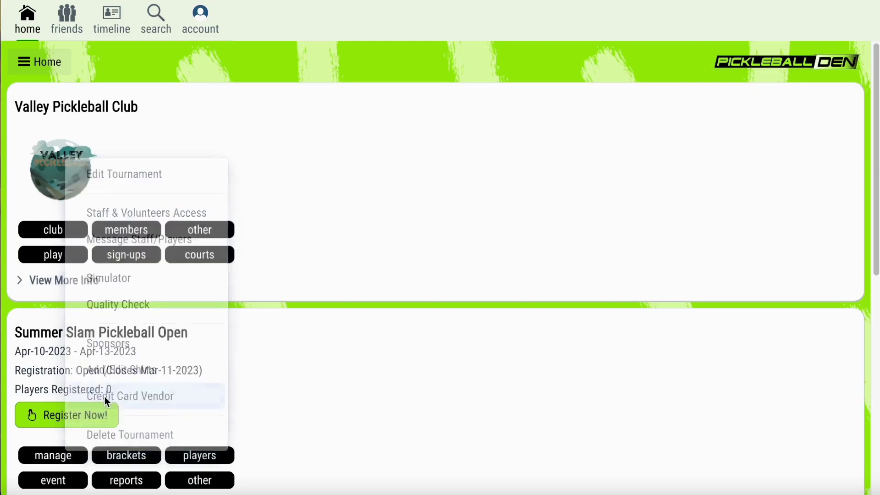
click(105, 397)
scroll(235, 332, down, 6)
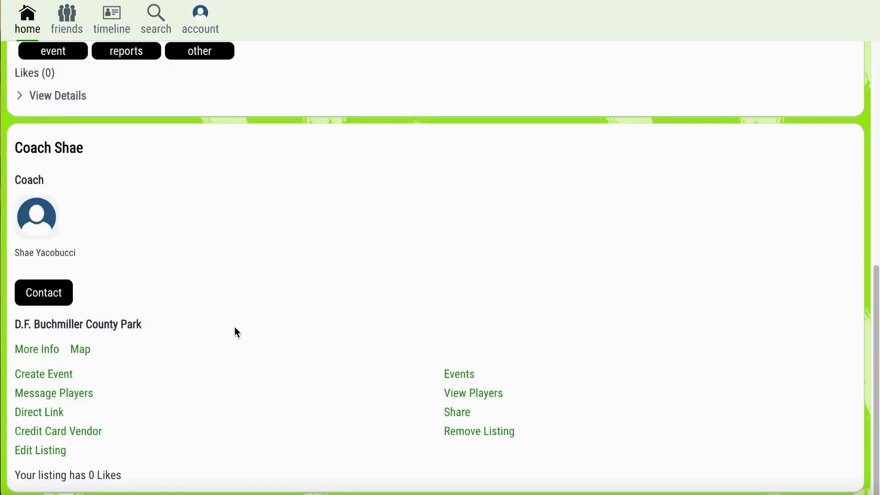